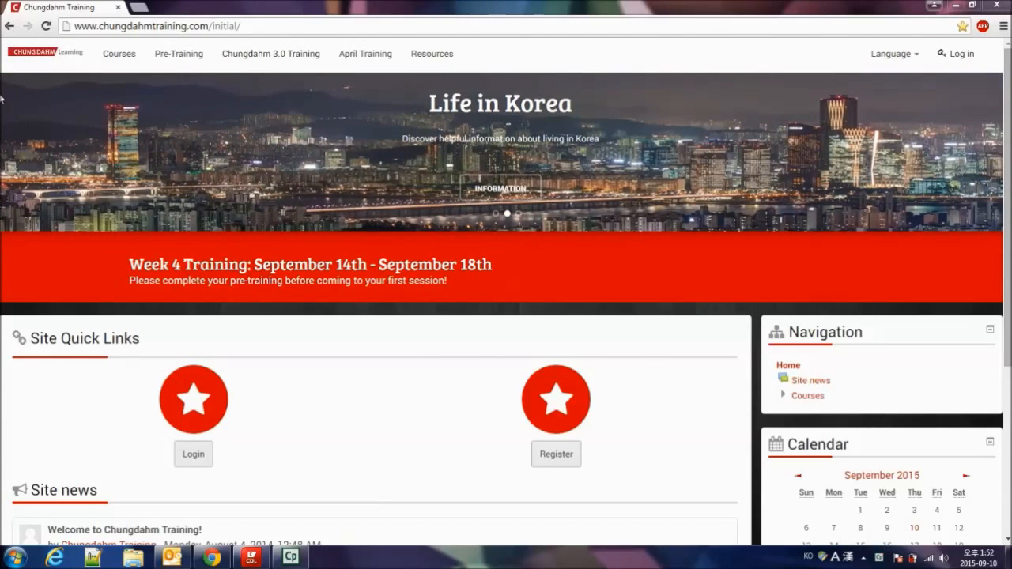
# - Go to the FTP server address ftp://file.cdi.co.kr:1000 in the browser
pyautogui.click(293, 23)
pyautogui.press('BackSpace')
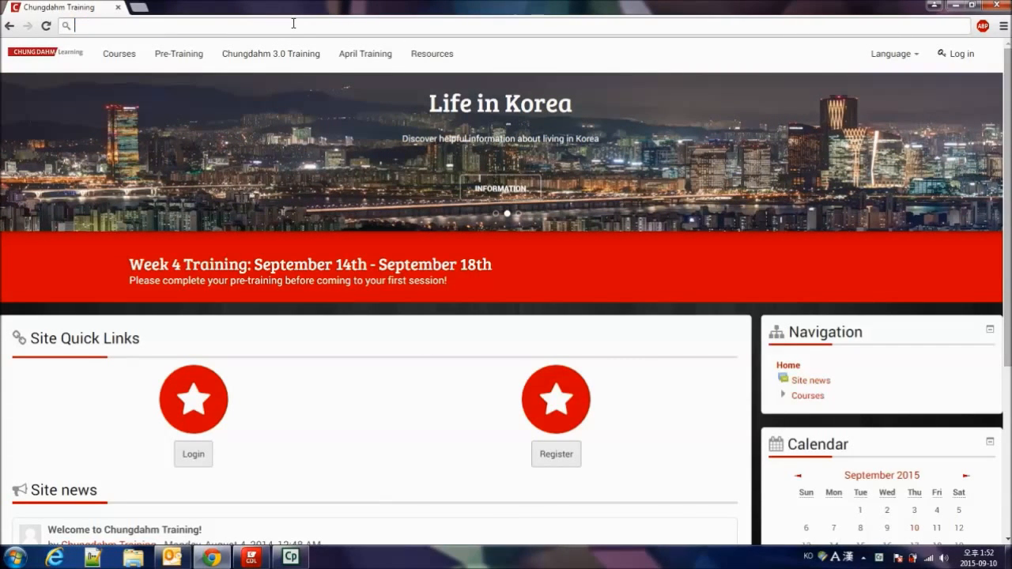
pyautogui.write('ftp://file.cdi.co.kr:1000')
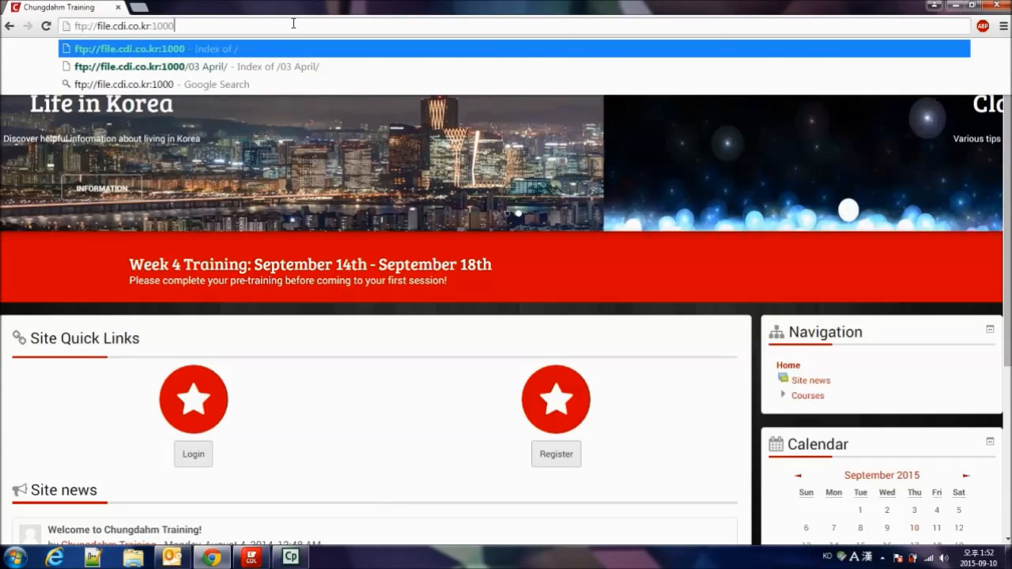
pyautogui.press('Return')
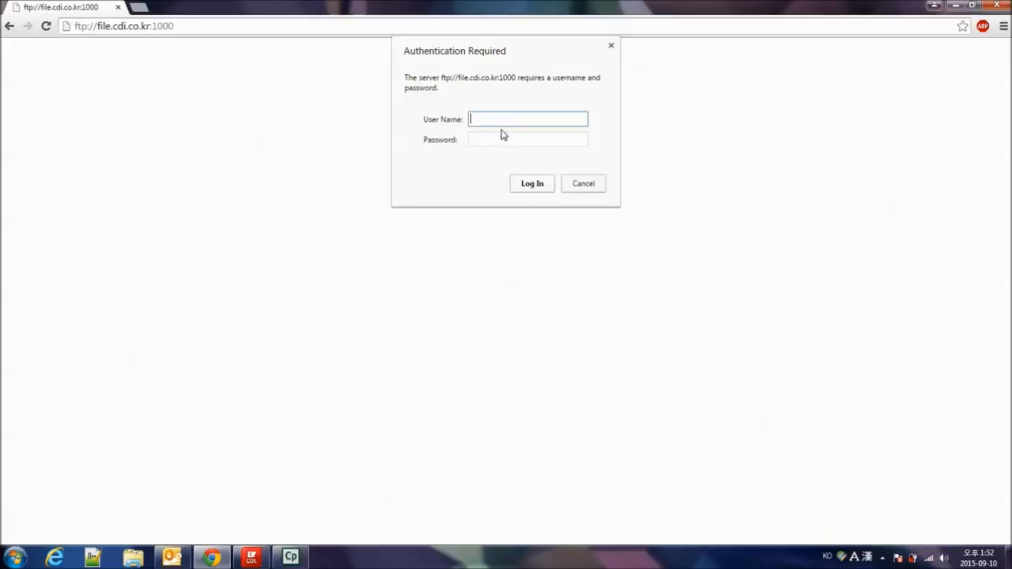
# - Log in to the FTP server with user name bl and the account password without saving the password, and close the browser
pyautogui.click(494, 138)
pyautogui.click(506, 119)
pyautogui.write('bl')
pyautogui.press('Tab')
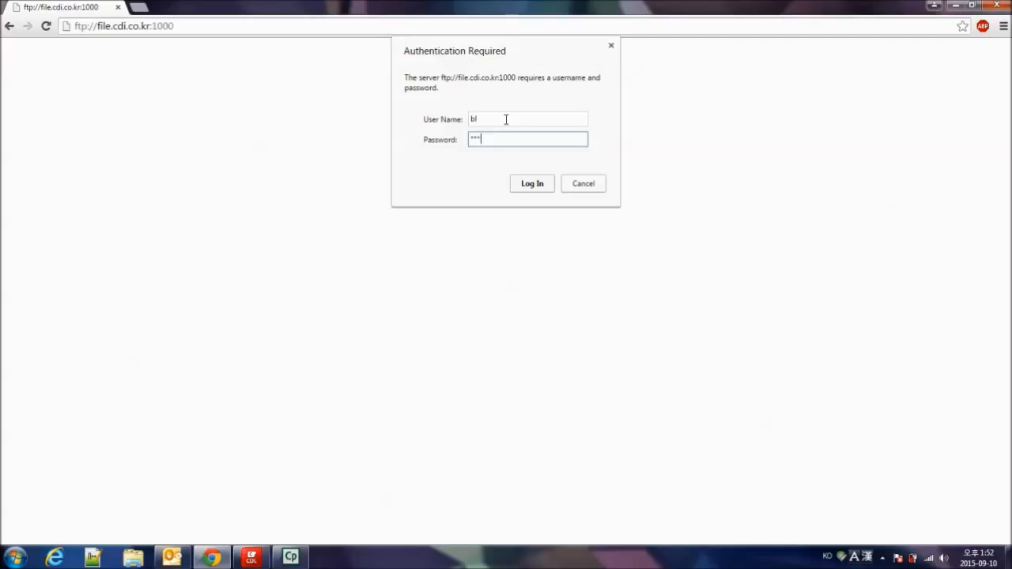
pyautogui.press('Return')
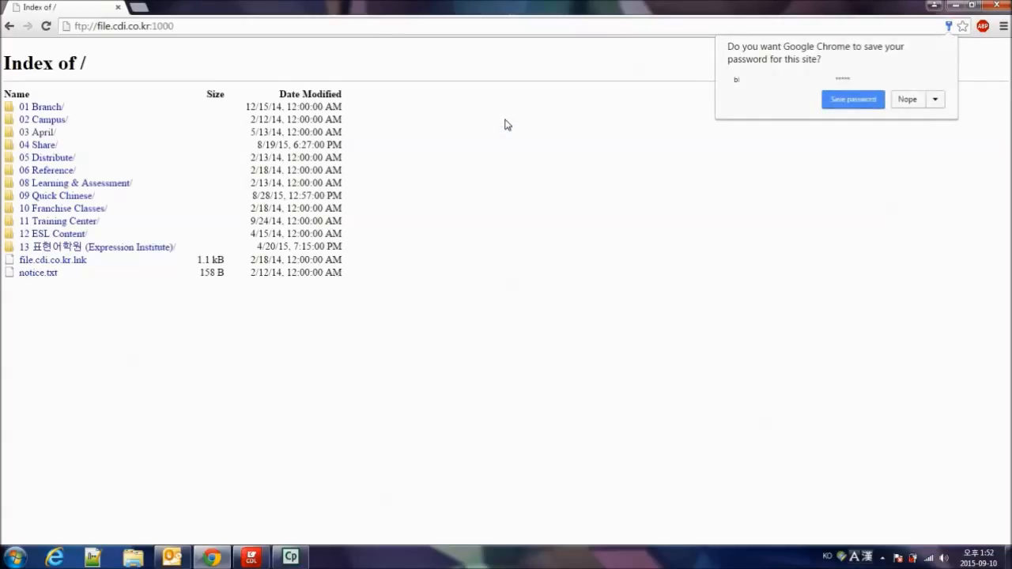
pyautogui.click(908, 99)
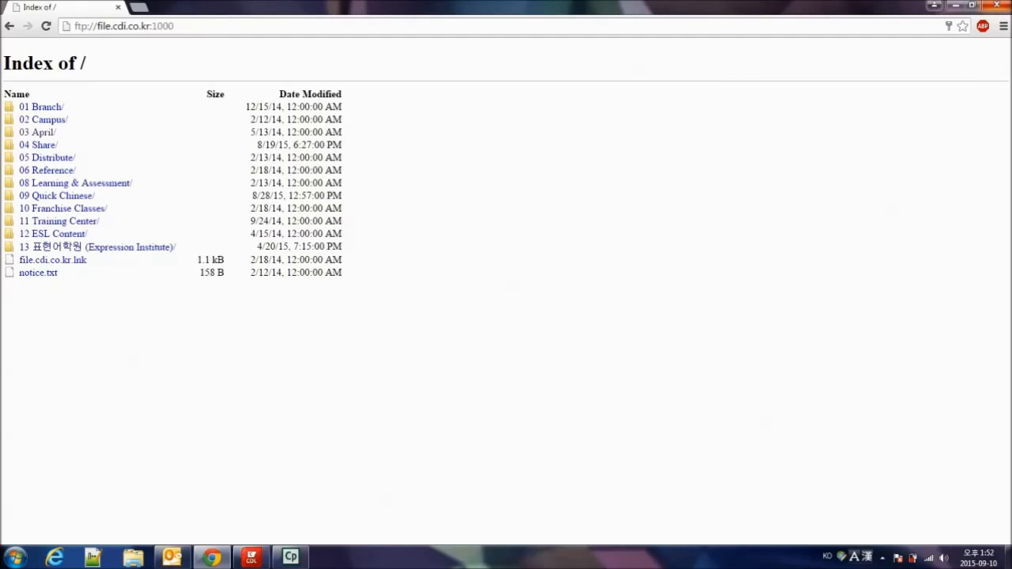
pyautogui.click(997, 5)
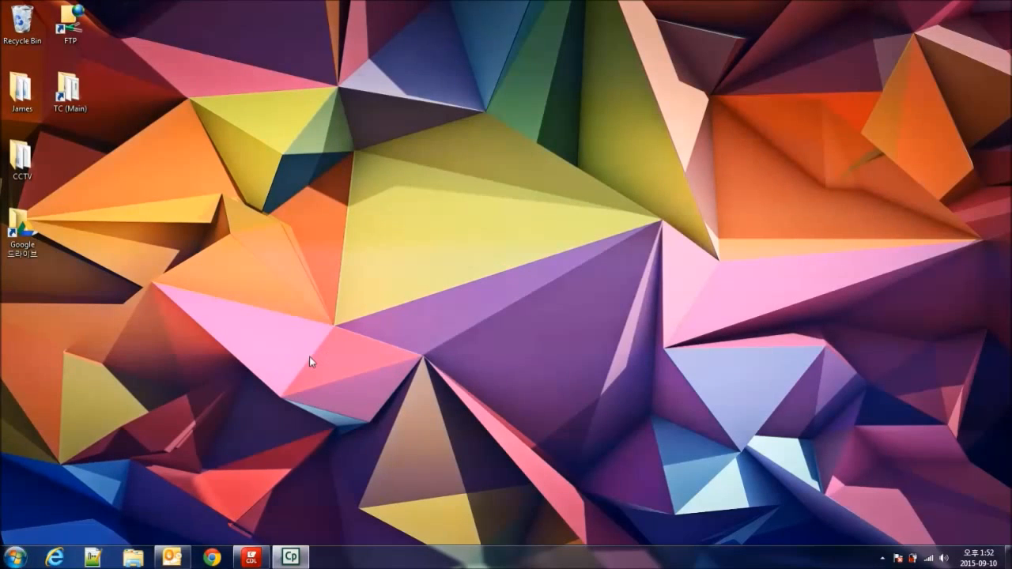
# - Start adding a network location from the Computer window and choose a custom network location
pyautogui.click(15, 557)
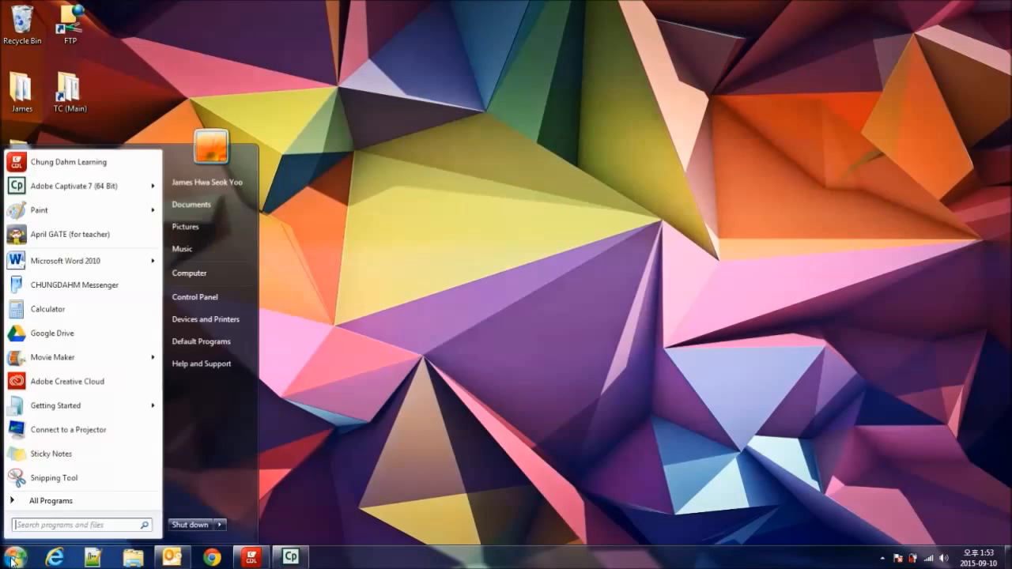
pyautogui.click(216, 275)
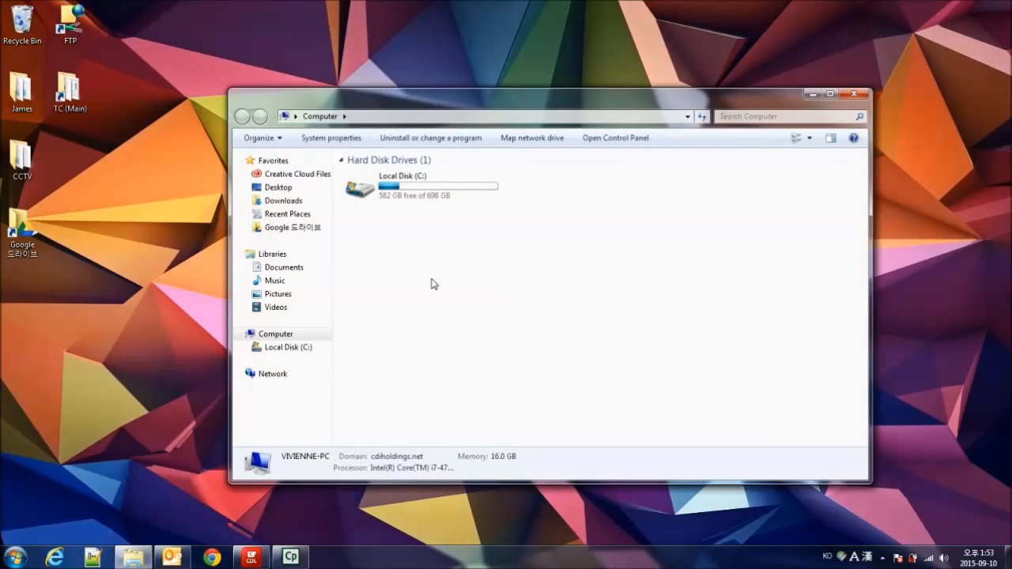
pyautogui.rightClick(400, 239)
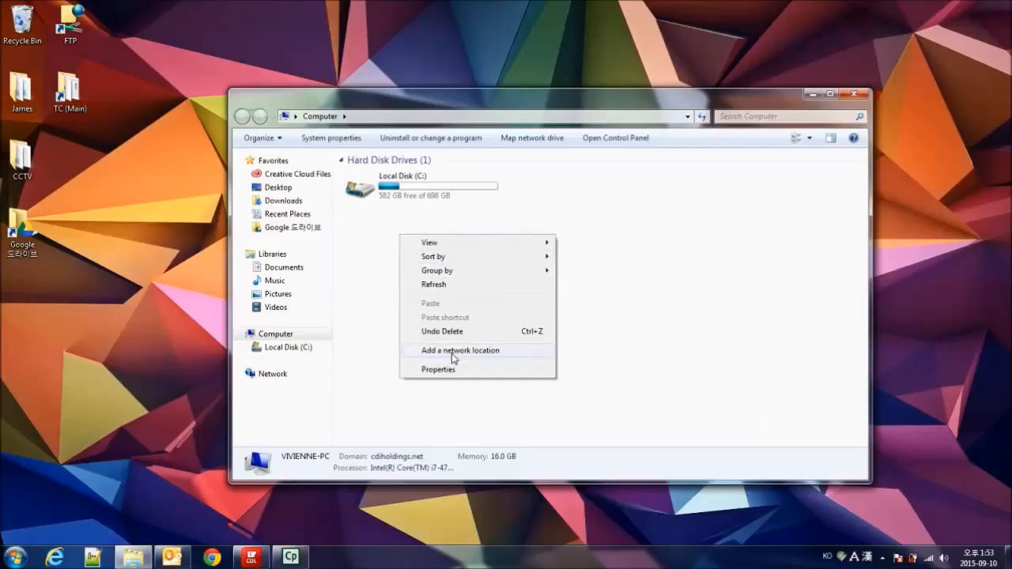
pyautogui.click(500, 351)
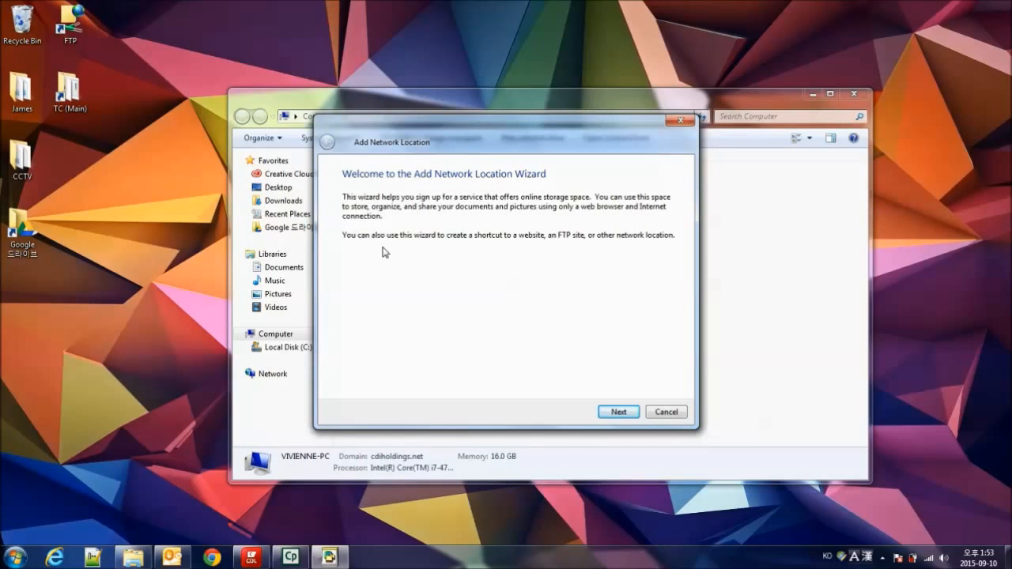
pyautogui.click(619, 412)
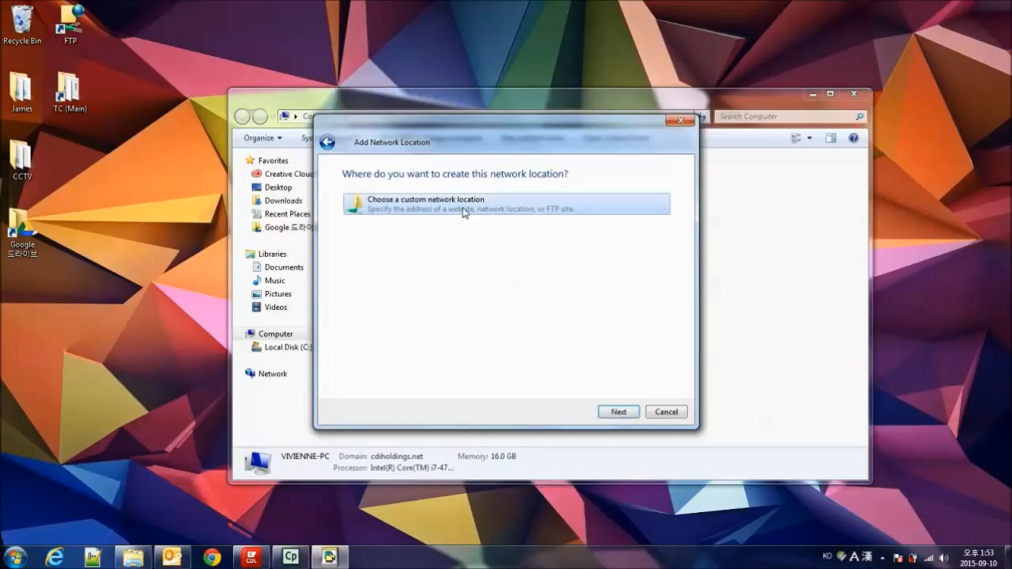
pyautogui.click(615, 412)
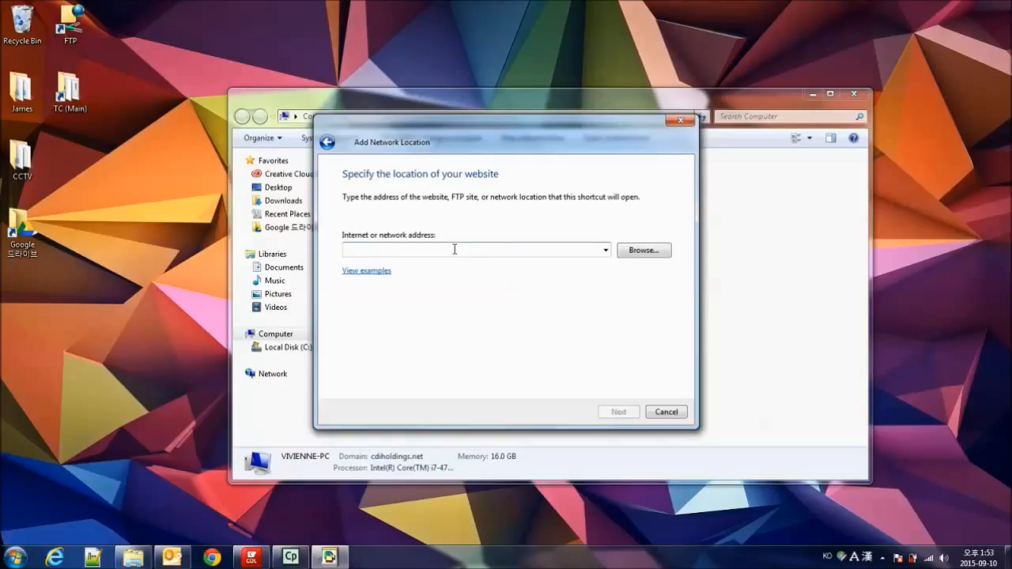
# - Set the network location's address to ftp://file.cdi.co.kr:1000 and continue
pyautogui.rightClick(454, 249)
pyautogui.click(490, 317)
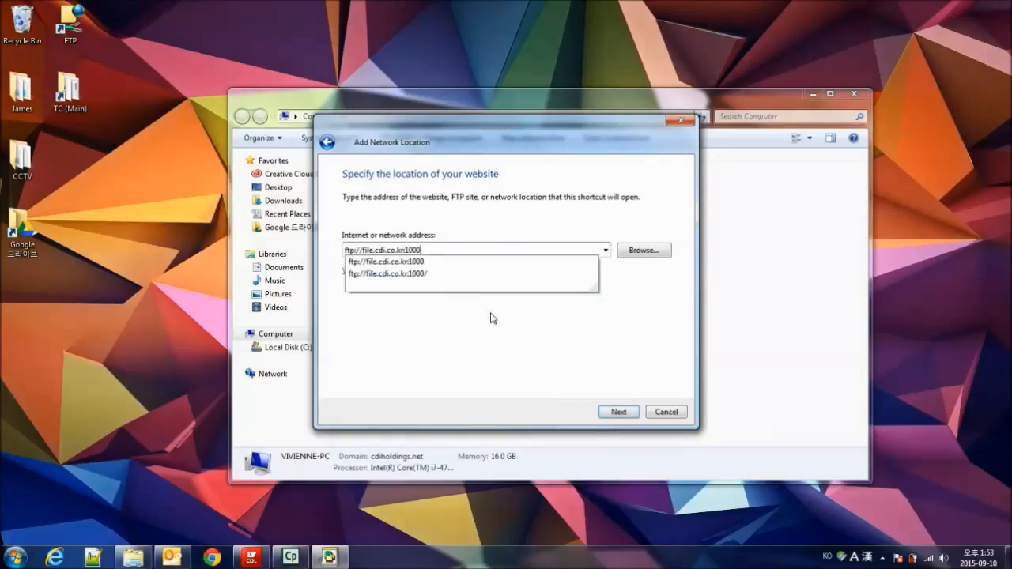
pyautogui.click(466, 264)
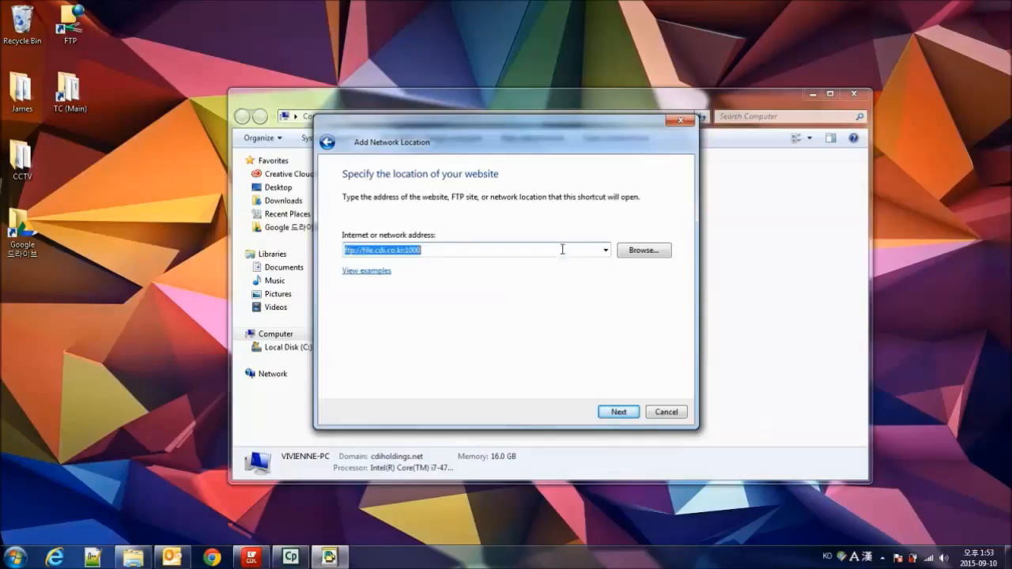
pyautogui.click(619, 411)
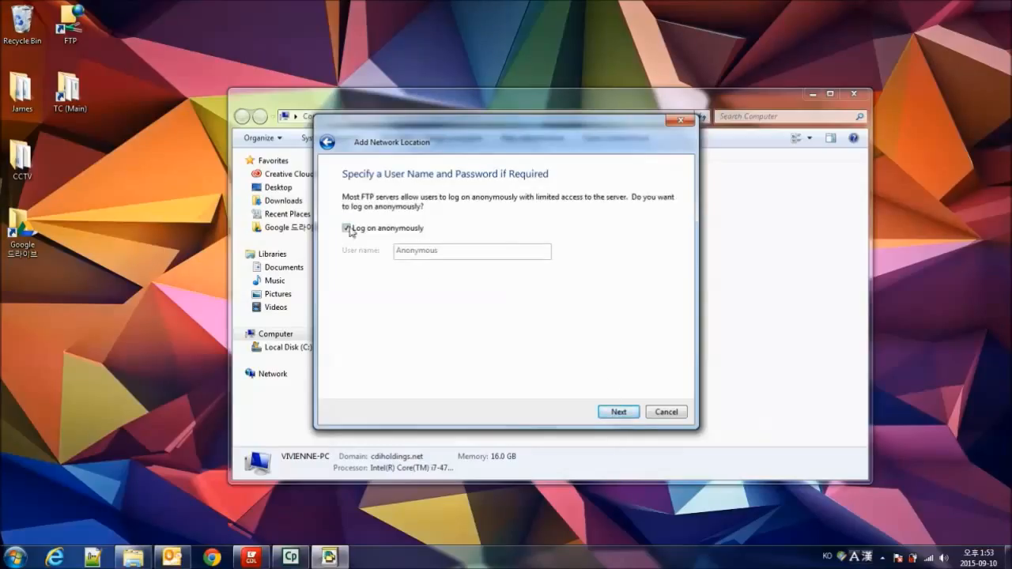
# - Turn off anonymous logon and set the user name for the FTP connection to bl
pyautogui.click(347, 229)
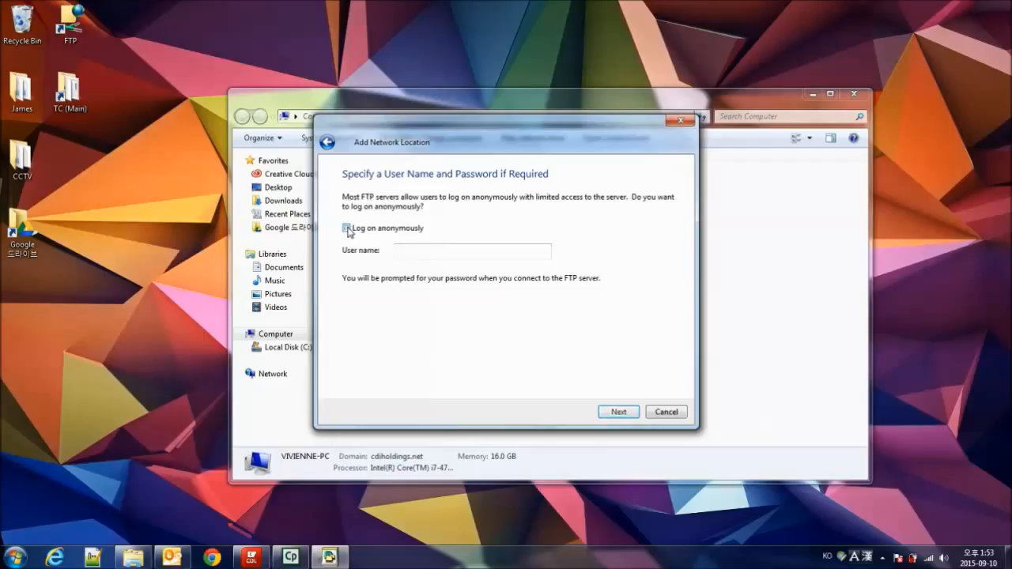
pyautogui.write('b')
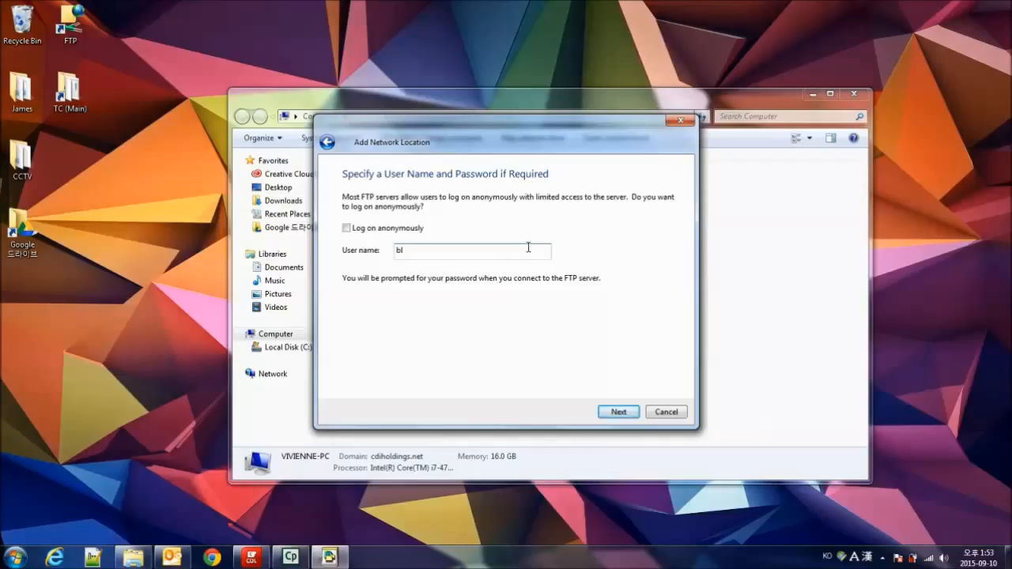
pyautogui.click(618, 413)
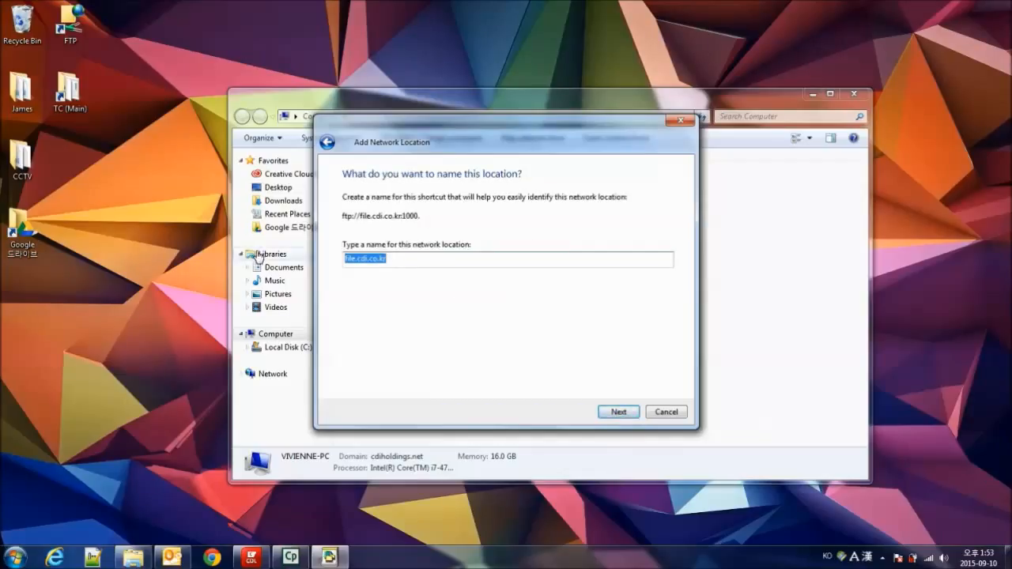
# - Name the new network location FTP April
pyautogui.press('BackSpace')
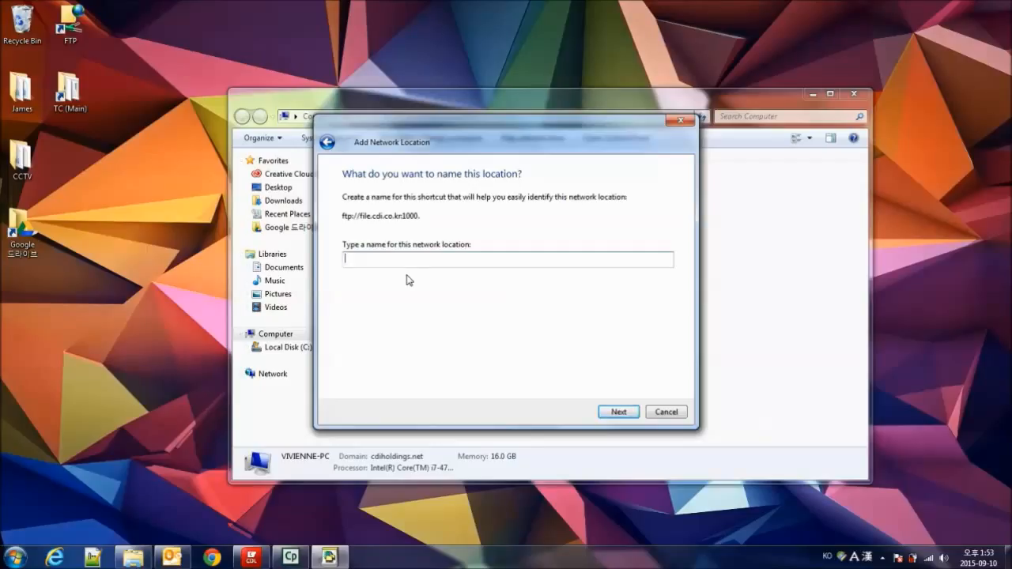
pyautogui.write('FTP April')
pyautogui.click(615, 412)
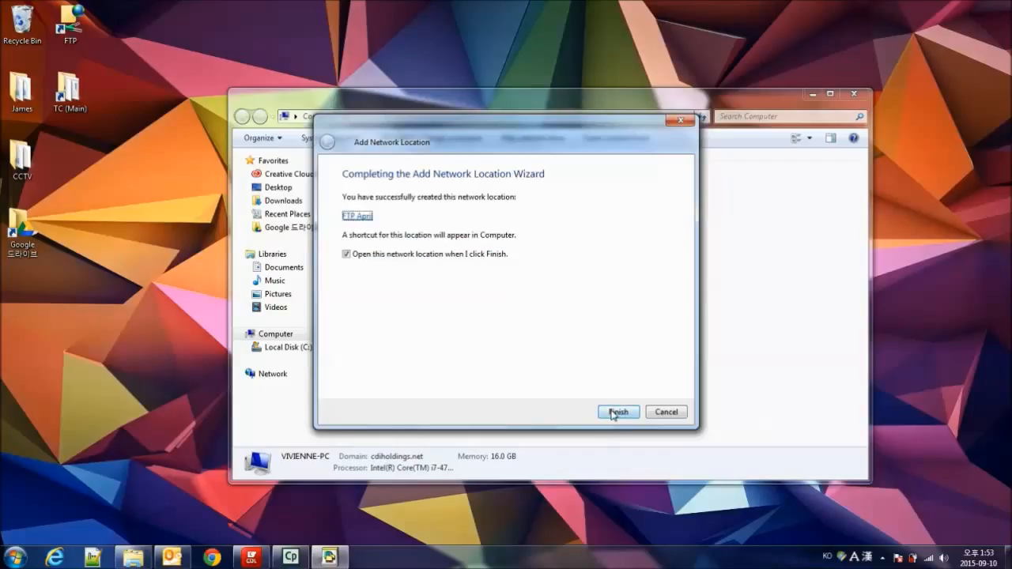
# - Turn off opening the network location on completion and finish the Add Network Location wizard
pyautogui.click(346, 255)
pyautogui.click(346, 254)
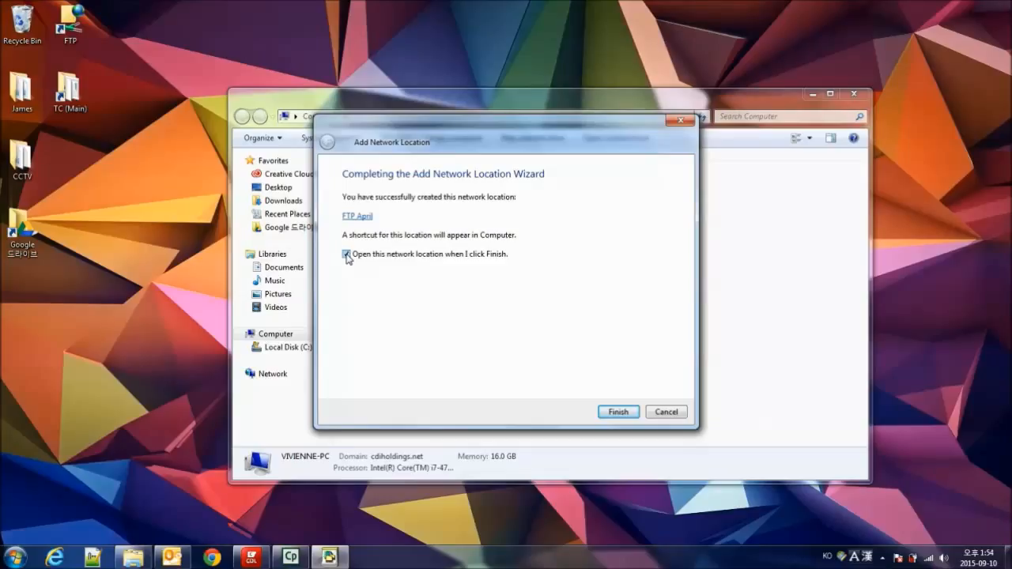
pyautogui.click(347, 255)
pyautogui.click(618, 413)
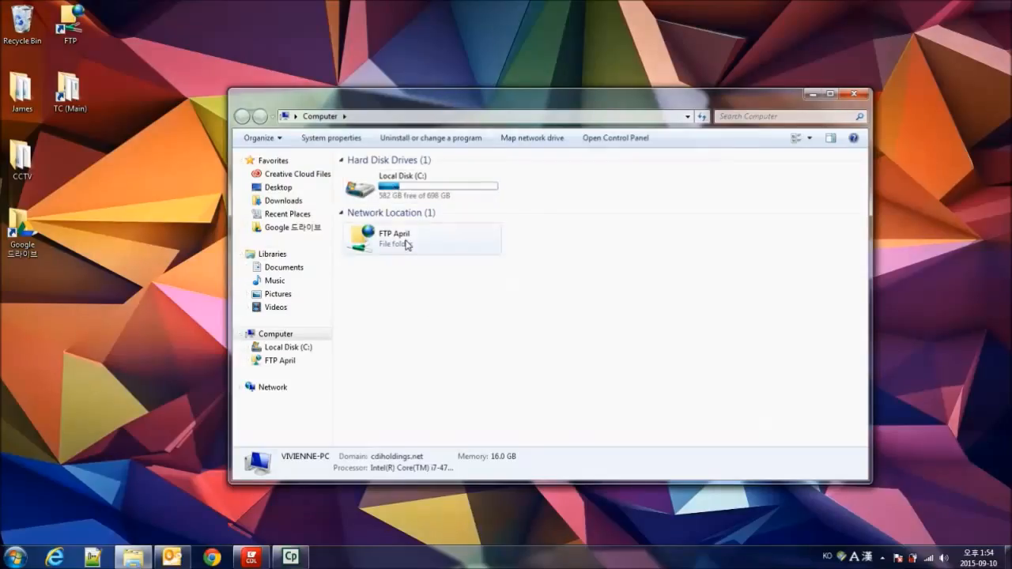
# - Move the FTP April network location from the Computer window to the desktop and close the window
pyautogui.click(406, 240)
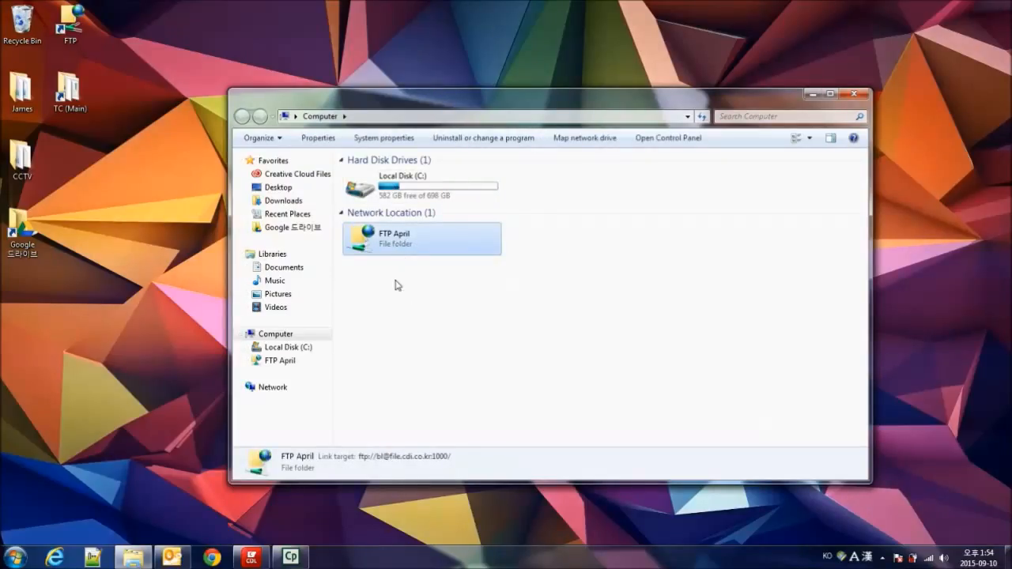
pyautogui.moveTo(400, 244); pyautogui.dragTo(30, 324)
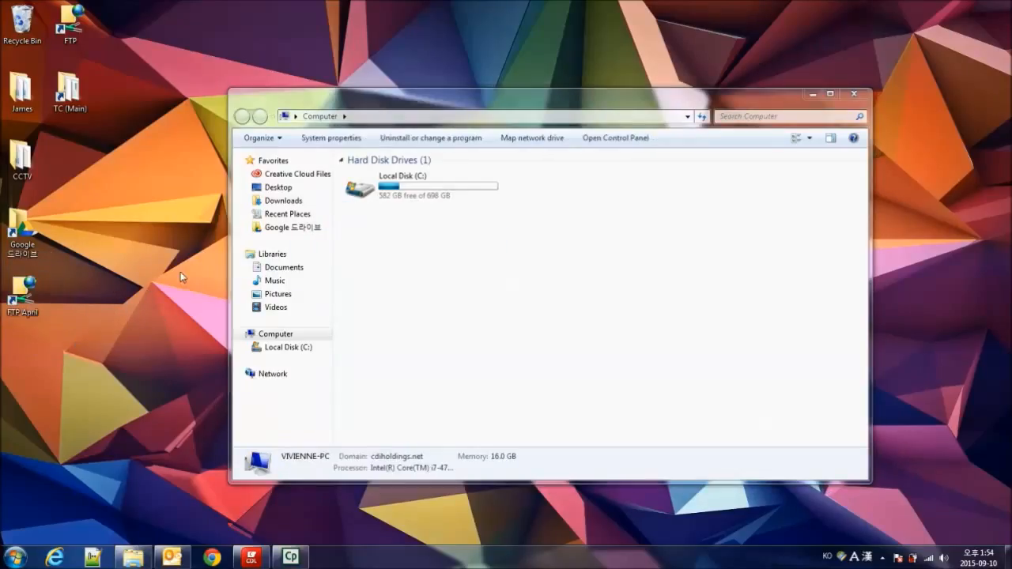
pyautogui.click(853, 94)
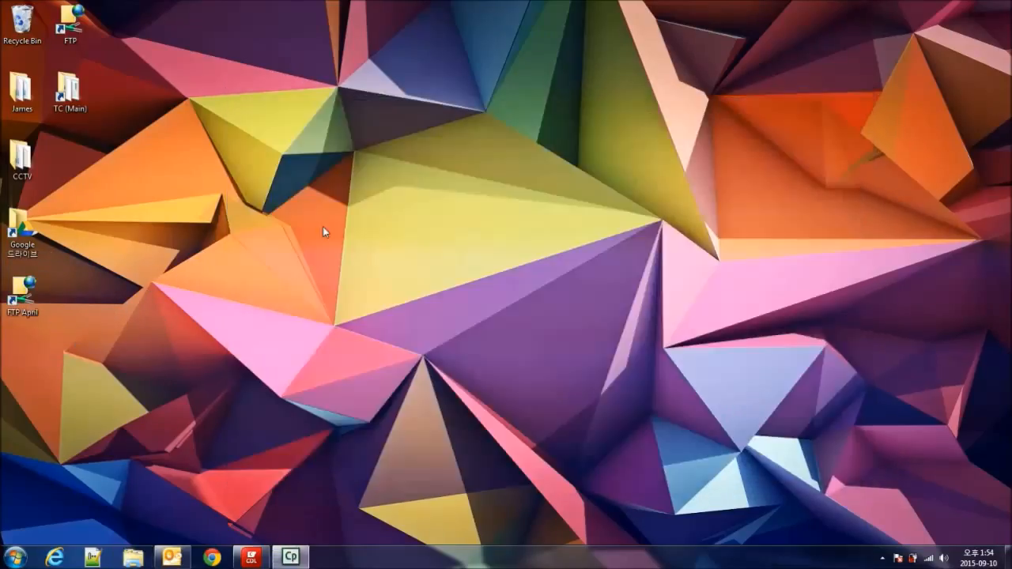
# - Open FTP April from the desktop and go to 03 April, 03 Research, 00 April 2015 Fall Term
pyautogui.doubleClick(23, 298)
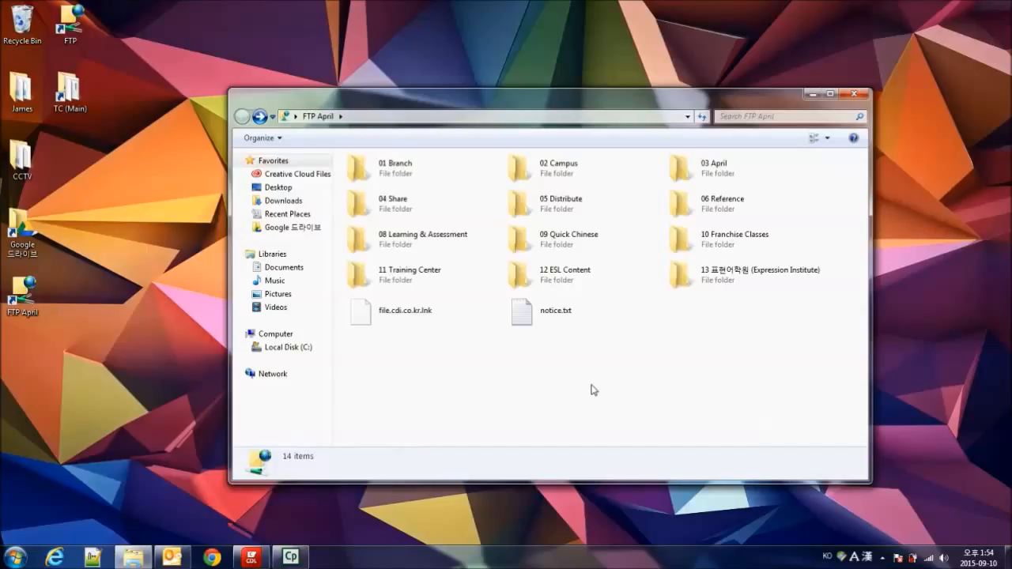
pyautogui.doubleClick(725, 171)
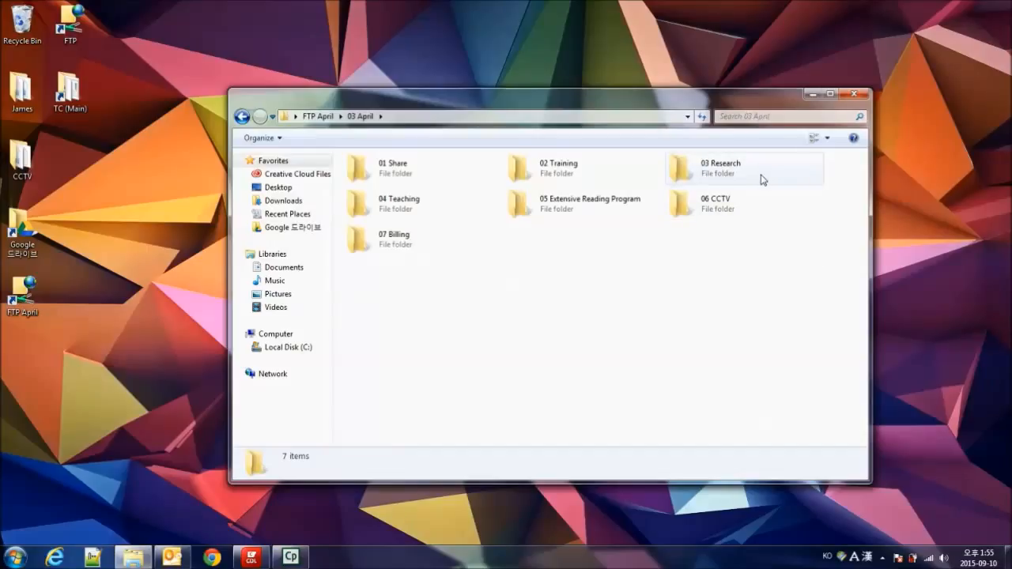
pyautogui.doubleClick(756, 177)
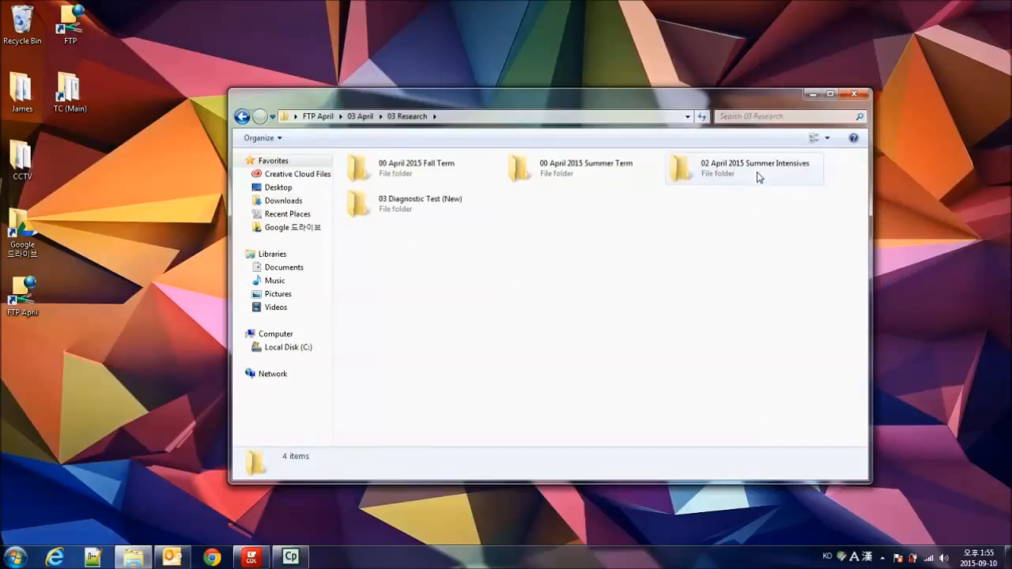
pyautogui.click(432, 175)
pyautogui.doubleClick(432, 174)
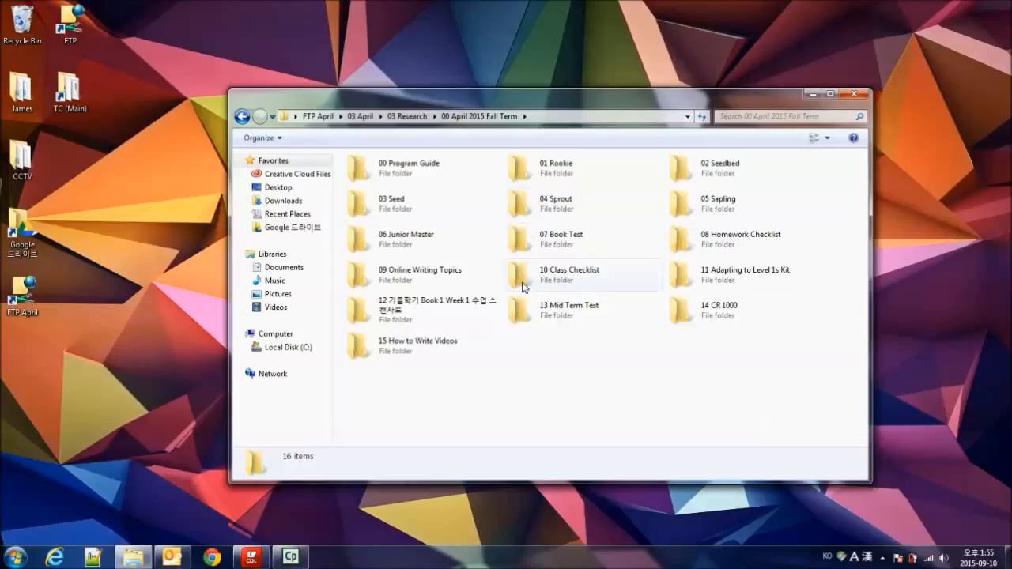
# - Open the A1 lesson guides for Sapling 1 under 05 Sapling, 01 Sapling 1, 01 Textbook, 03 Lesson Guide
pyautogui.doubleClick(716, 207)
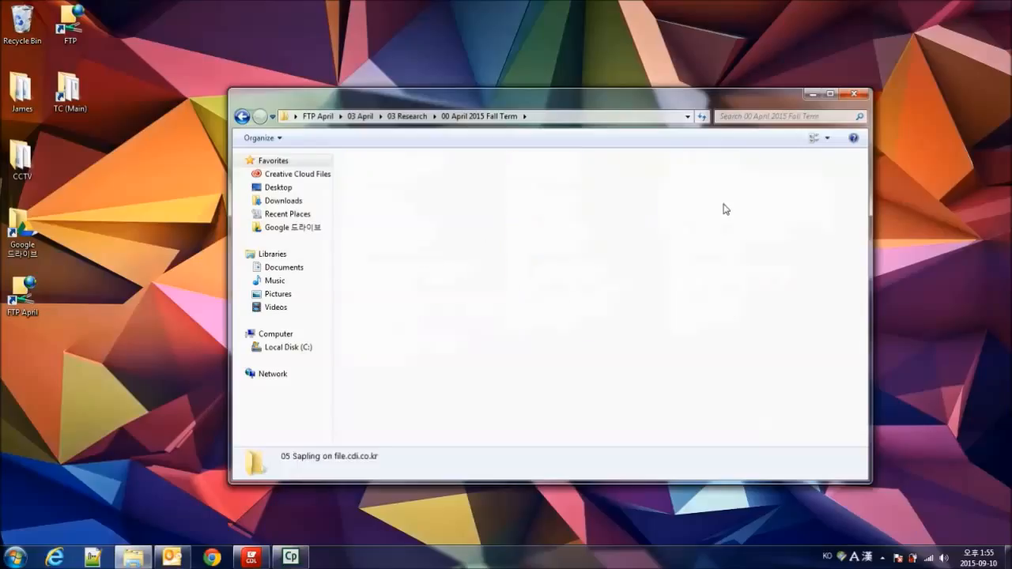
pyautogui.doubleClick(401, 172)
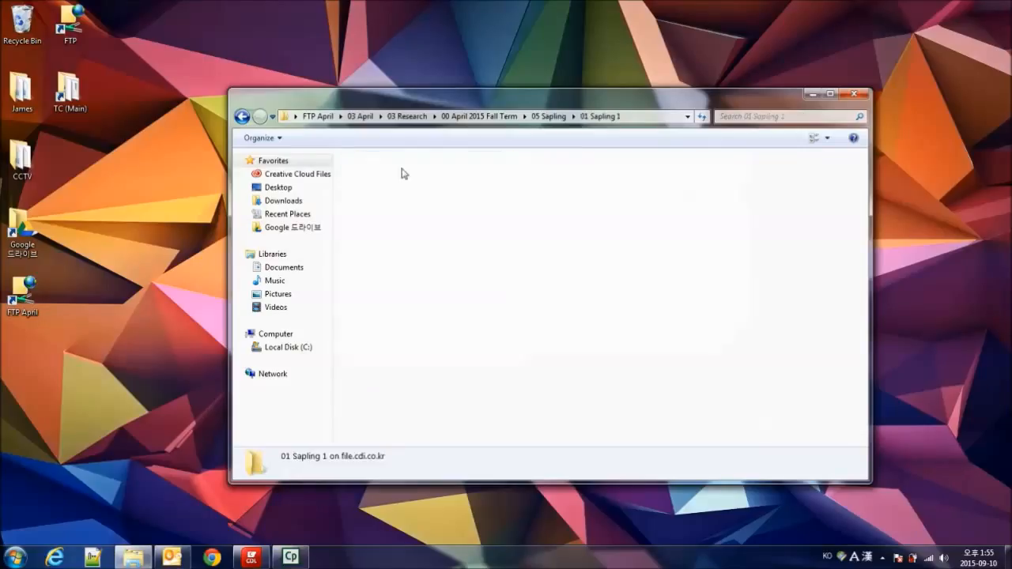
pyautogui.doubleClick(557, 166)
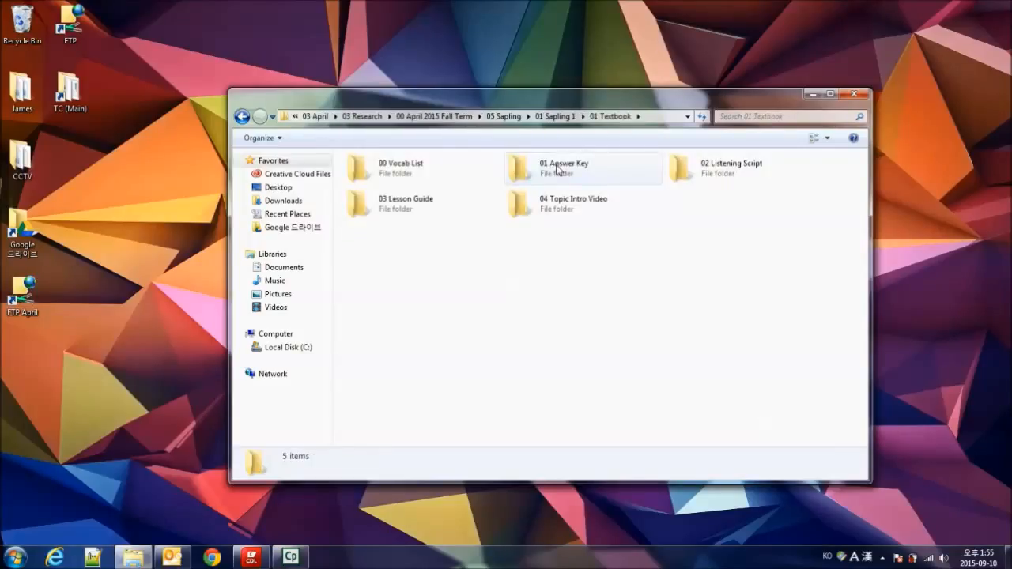
pyautogui.doubleClick(422, 209)
pyautogui.click(418, 168)
pyautogui.click(418, 224)
pyautogui.click(414, 164)
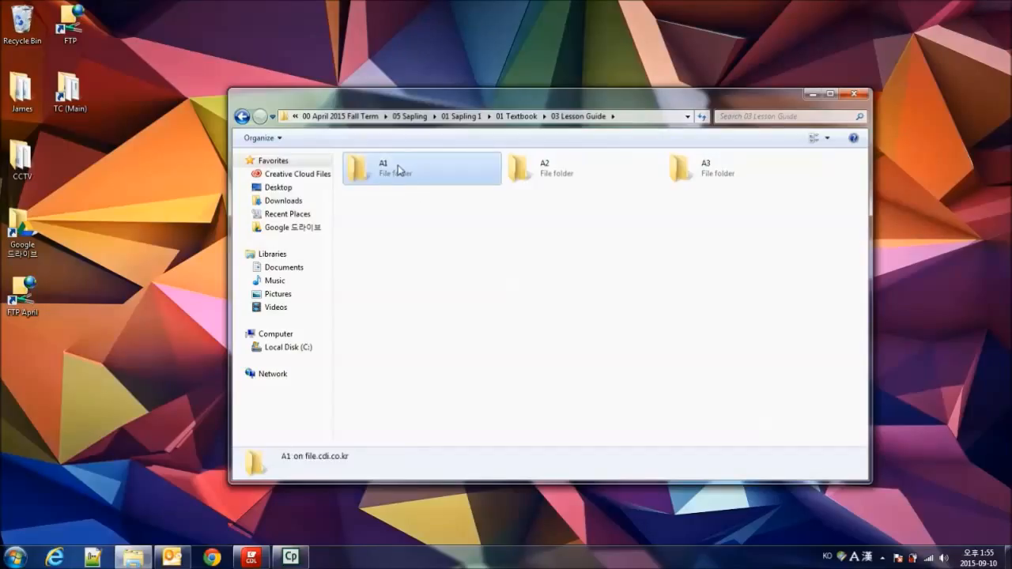
pyautogui.doubleClick(399, 170)
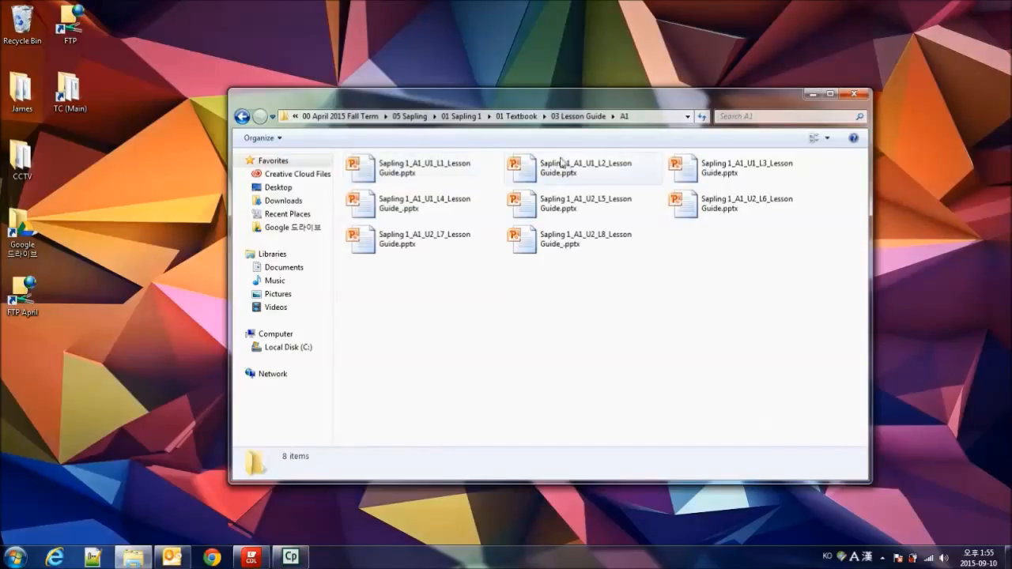
# - Copy Sapling 1_A1_U1_L2_Lesson Guide.pptx from the A1 folder to the desktop
pyautogui.click(574, 174)
pyautogui.click(435, 300)
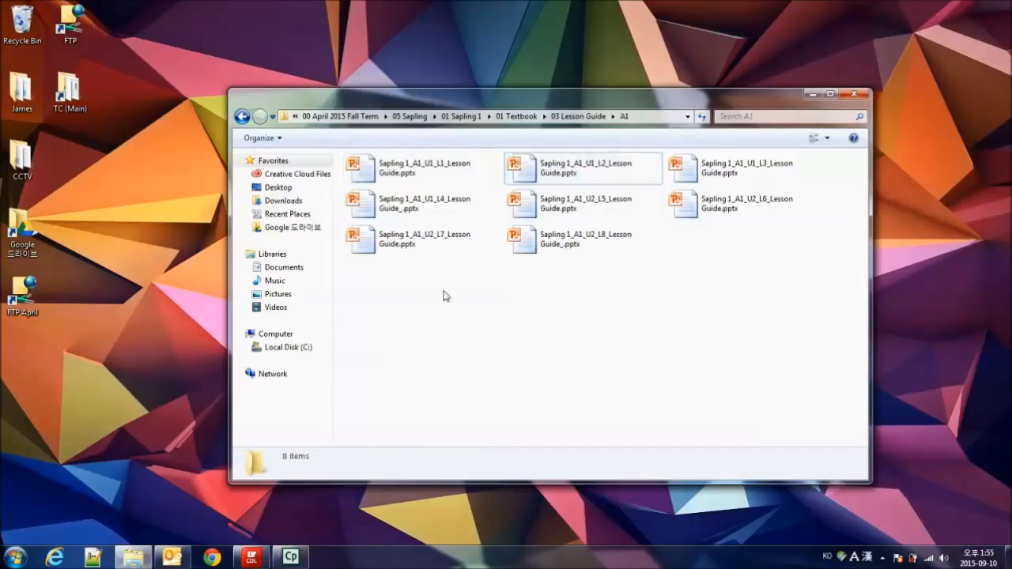
pyautogui.click(570, 168)
pyautogui.moveTo(553, 169); pyautogui.dragTo(116, 211)
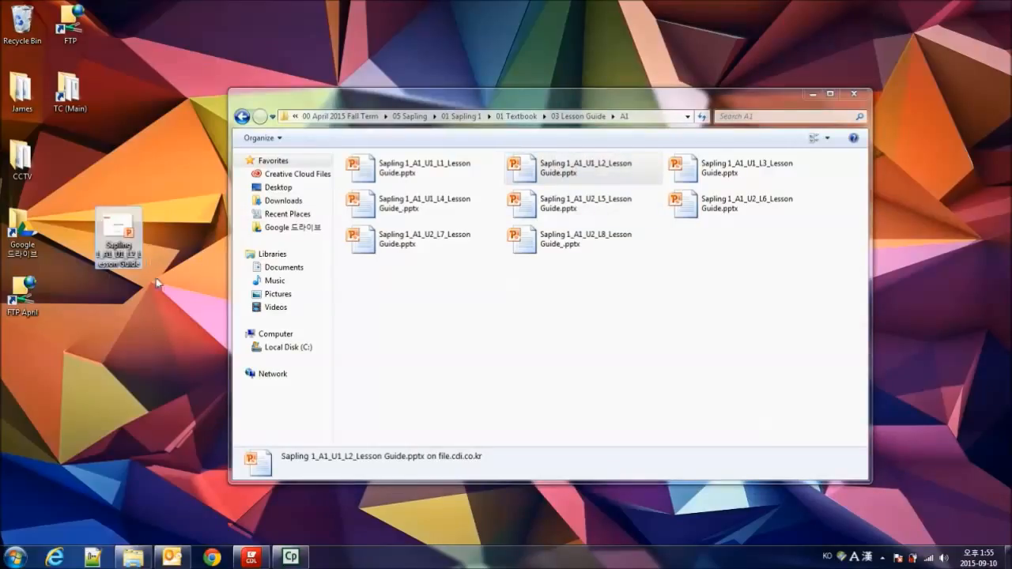
pyautogui.click(498, 310)
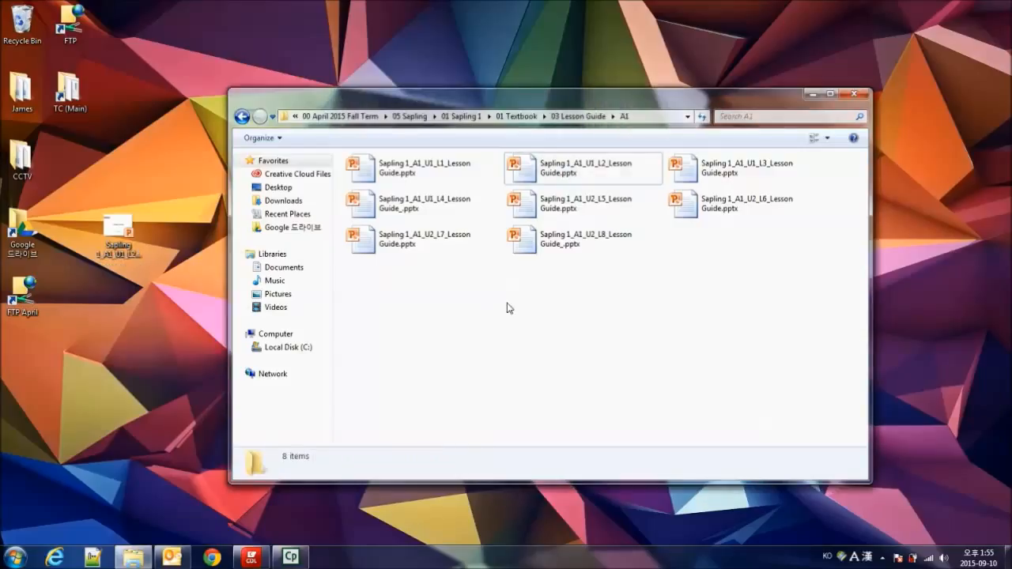
# - Return to 01 Textbook, open 01 Answer Key, and copy Sapling 1_Book1_Answerkey.docx to the desktop
pyautogui.click(242, 117)
pyautogui.click(242, 117)
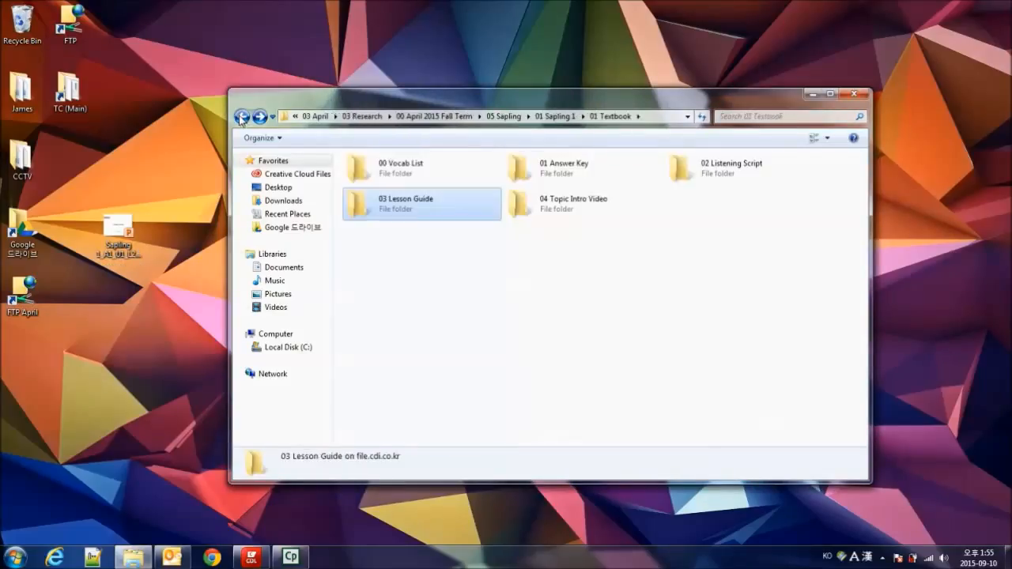
pyautogui.doubleClick(561, 179)
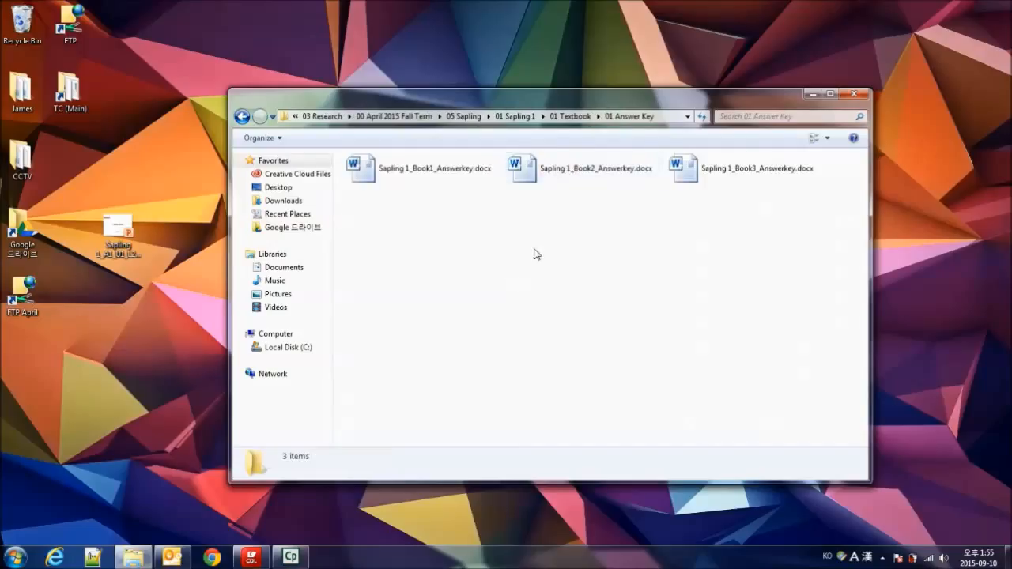
pyautogui.moveTo(404, 179); pyautogui.dragTo(163, 304)
pyautogui.click(413, 268)
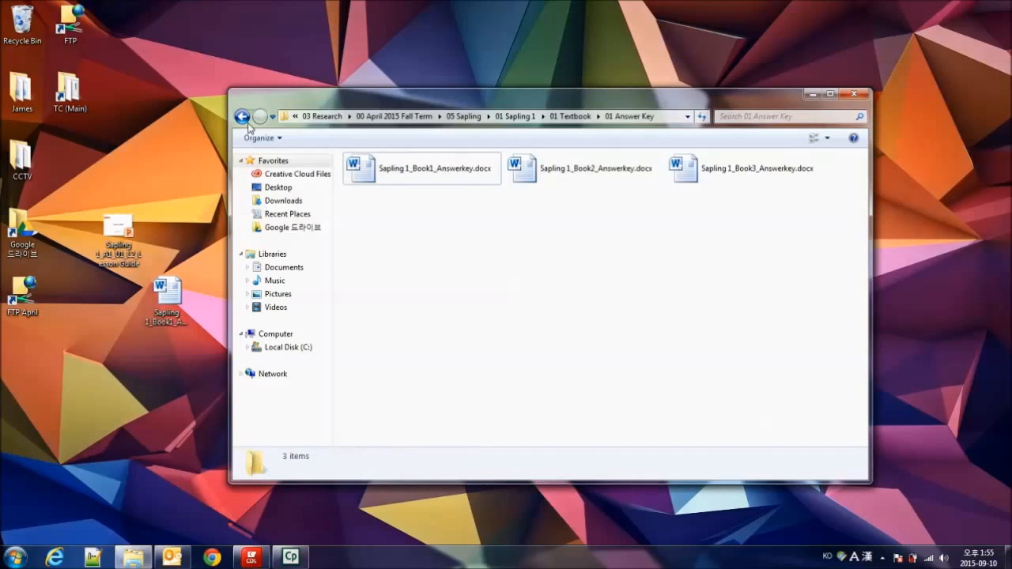
# - Return to 01 Sapling 1, open Book 1 under 04 Chunk Quiz, and copy Sapling 1_A1_L1_Chunk Quiz.docx to the desktop
pyautogui.click(242, 117)
pyautogui.click(242, 117)
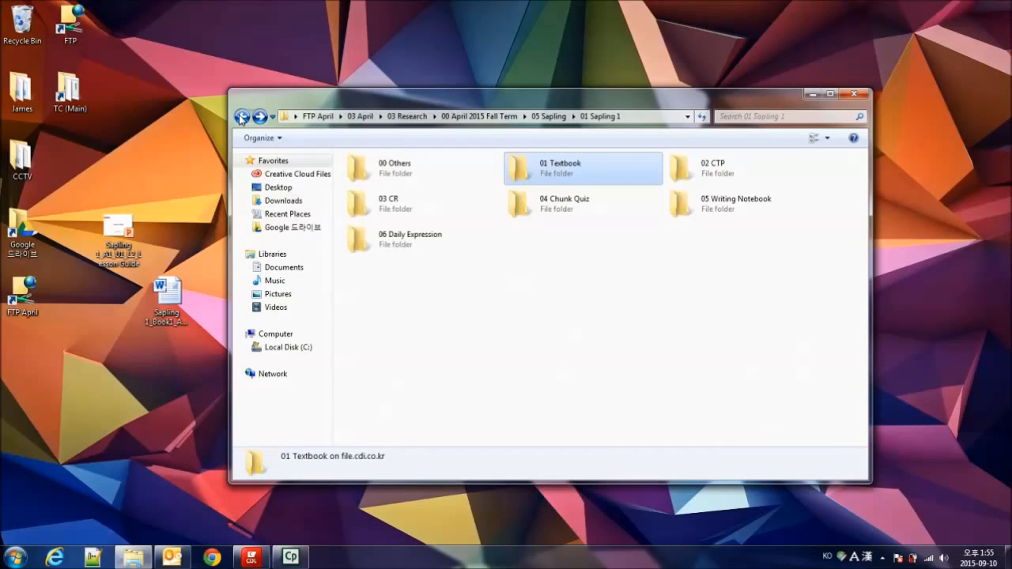
pyautogui.doubleClick(585, 205)
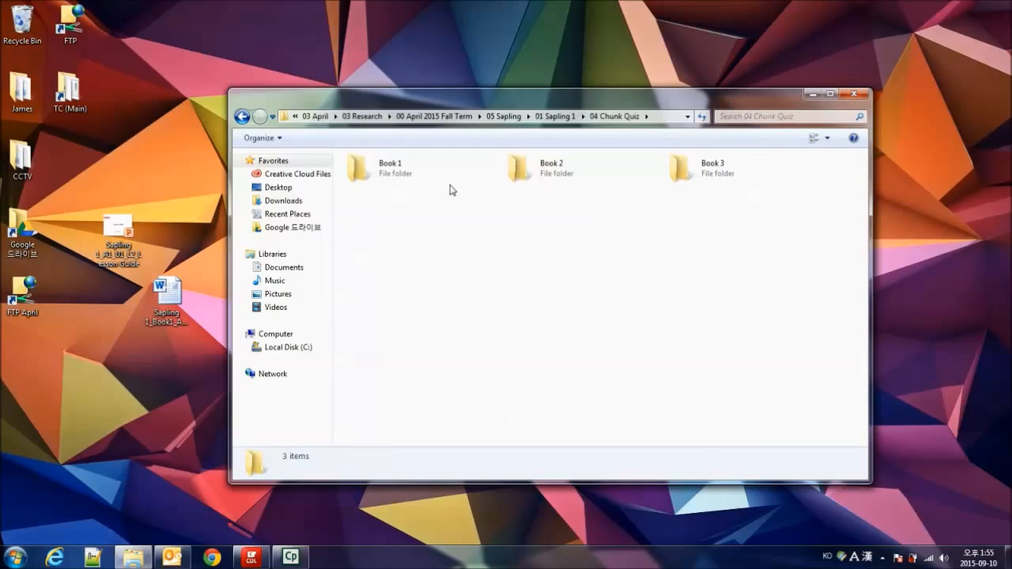
pyautogui.doubleClick(416, 167)
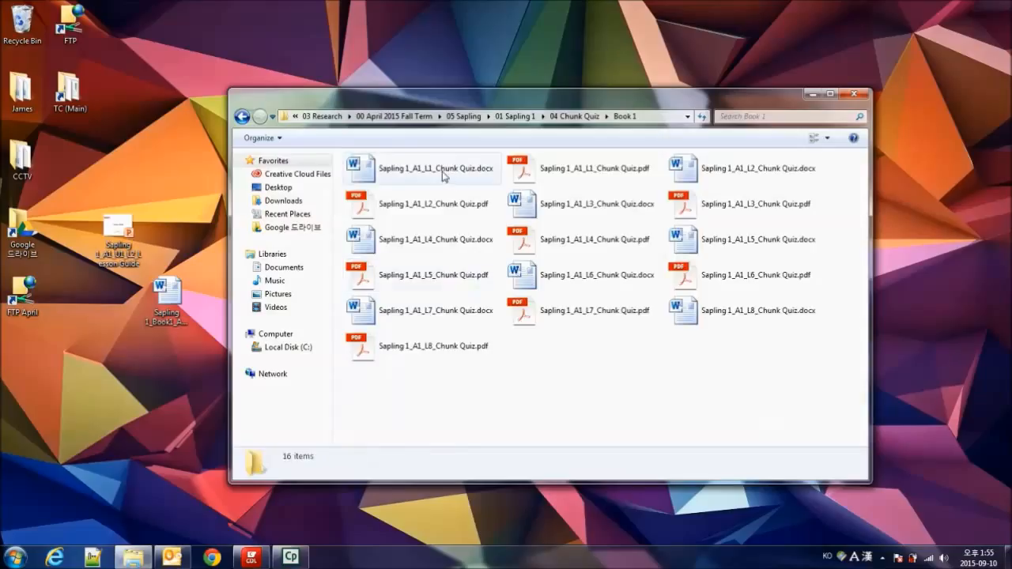
pyautogui.click(457, 175)
pyautogui.moveTo(197, 373); pyautogui.dragTo(158, 370)
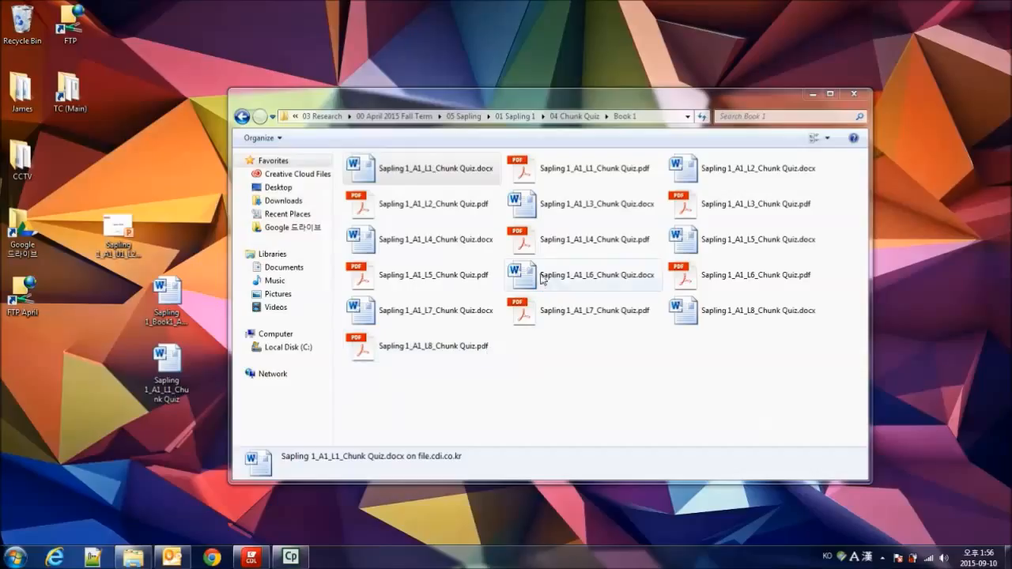
pyautogui.click(544, 237)
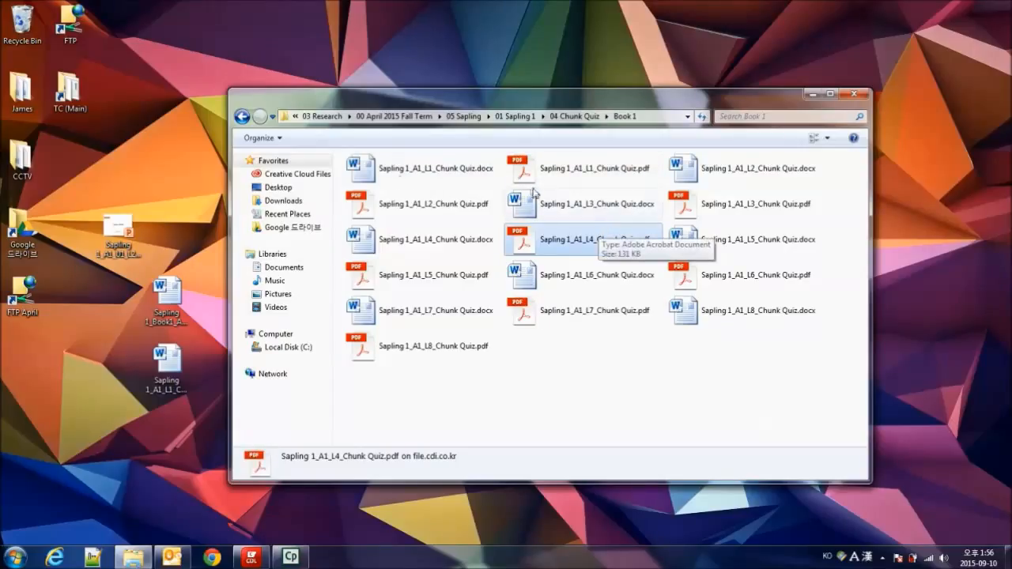
# - Open the copied Sapling 1_A1_U1_L2_Lesson Guide presentation from the desktop
pyautogui.click(120, 234)
pyautogui.doubleClick(119, 234)
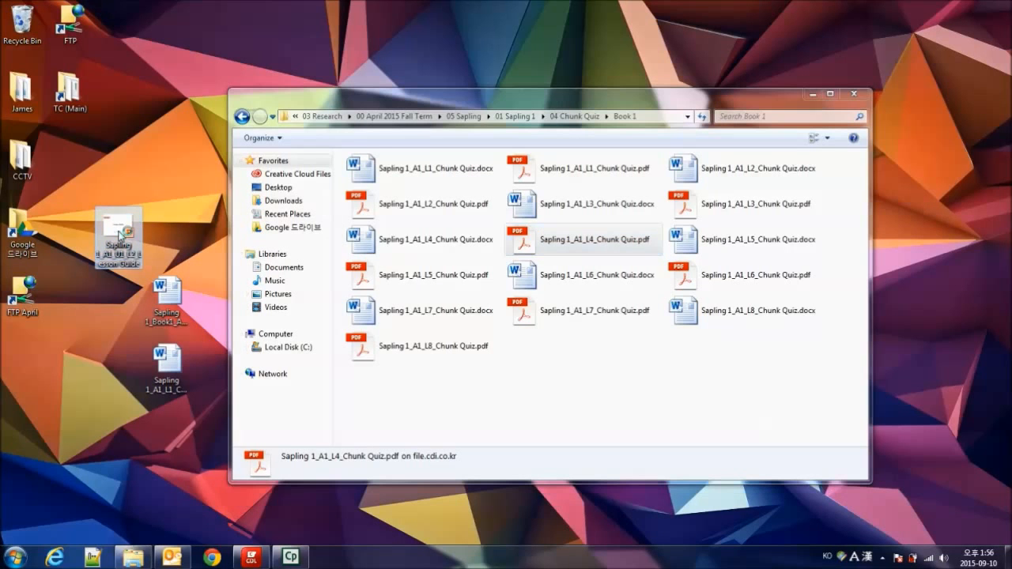